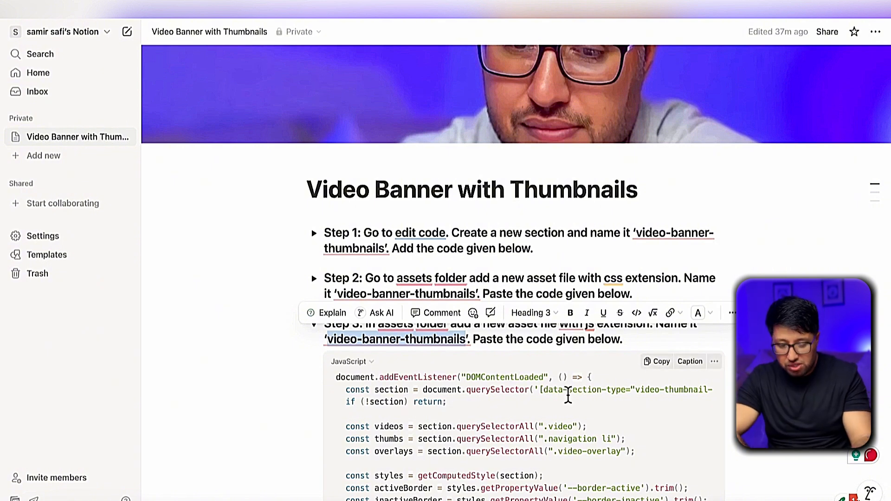
Copy the Step 3 JavaScript code from the Notion page into assets/video-banner-thumbnails.js in the Shopify code editor and save the file
{"action": "left_click", "coordinate": [662, 363]}
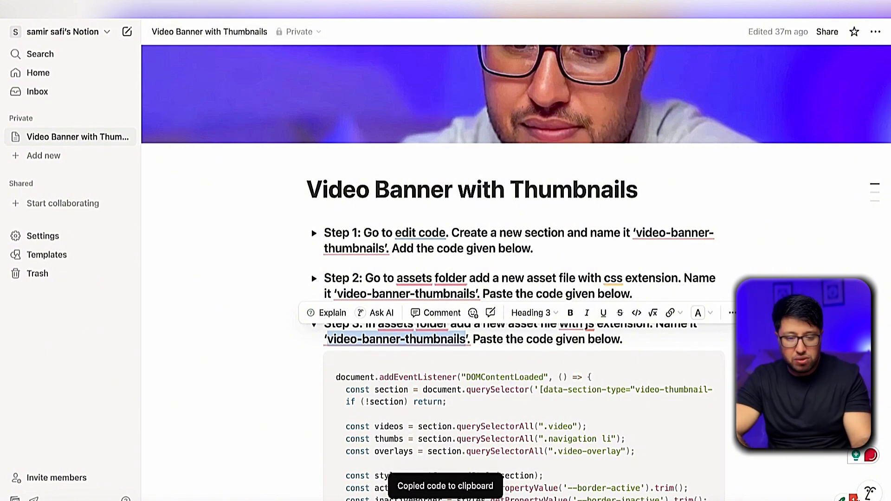
{"action": "left_click", "coordinate": [314, 324]}
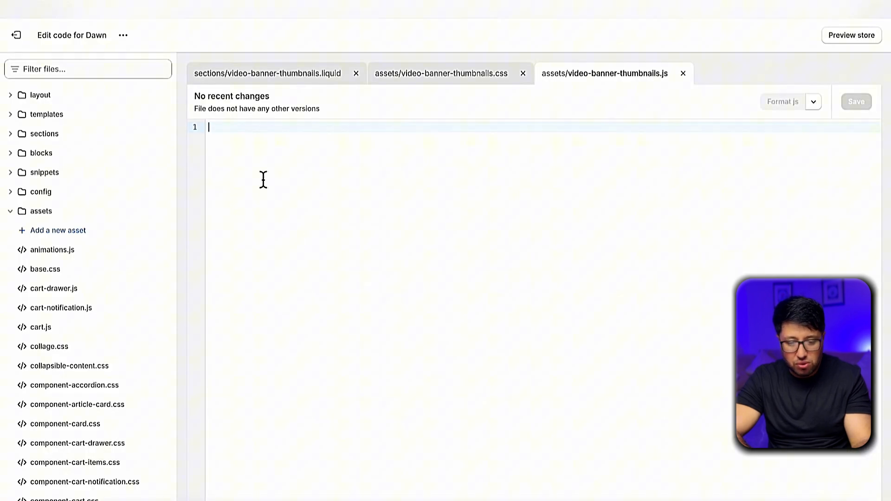
{"action": "right_click", "coordinate": [262, 179]}
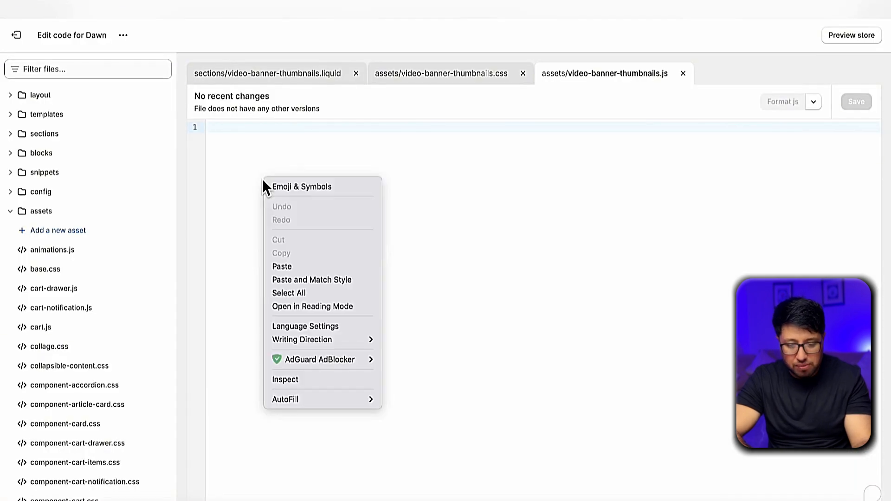
{"action": "left_click", "coordinate": [282, 267]}
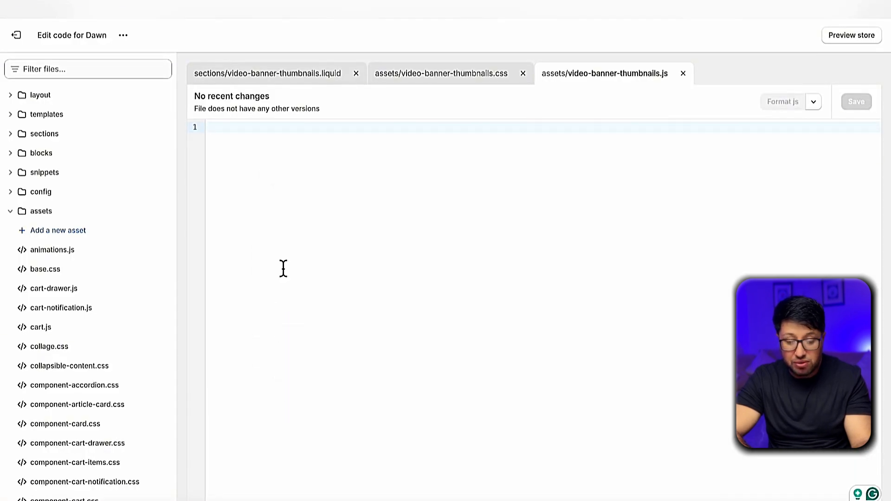
{"action": "key", "text": "ctrl+v"}
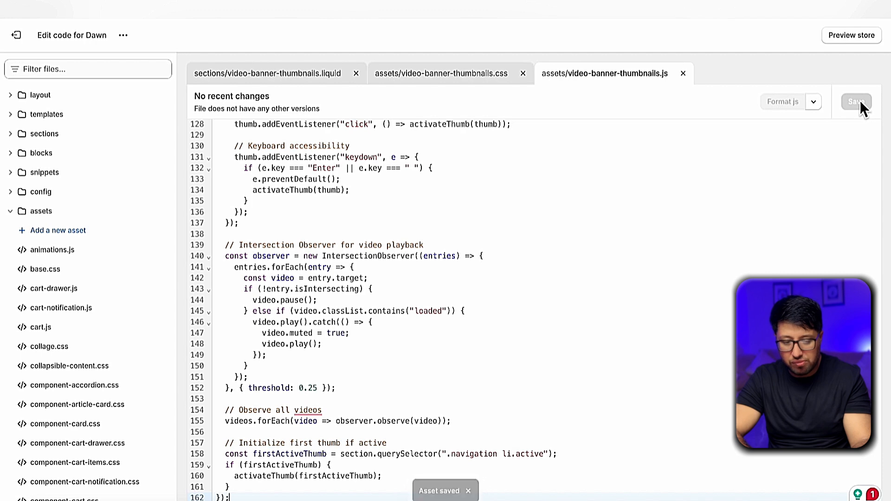
In the Dawn theme customizer, add a Video banner thumbnails section directly below Image with text and give it a Video with Thumbnail block
{"action": "left_click", "coordinate": [123, 37]}
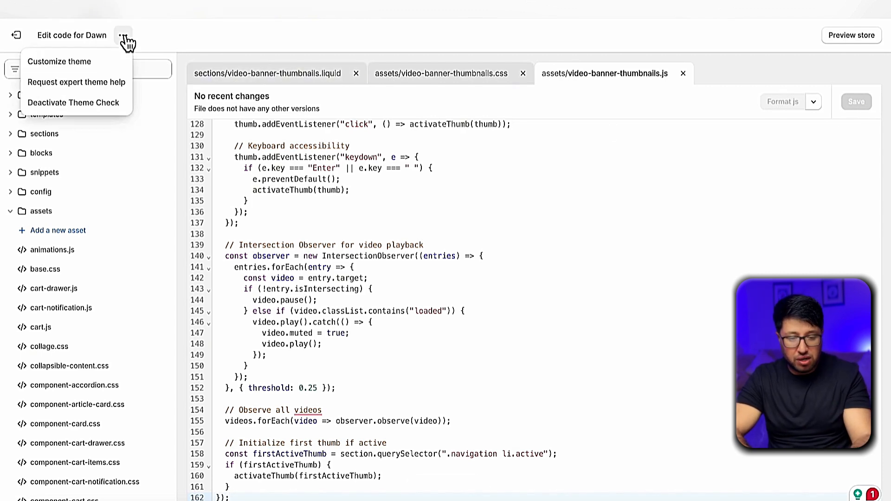
{"action": "left_click", "coordinate": [69, 72]}
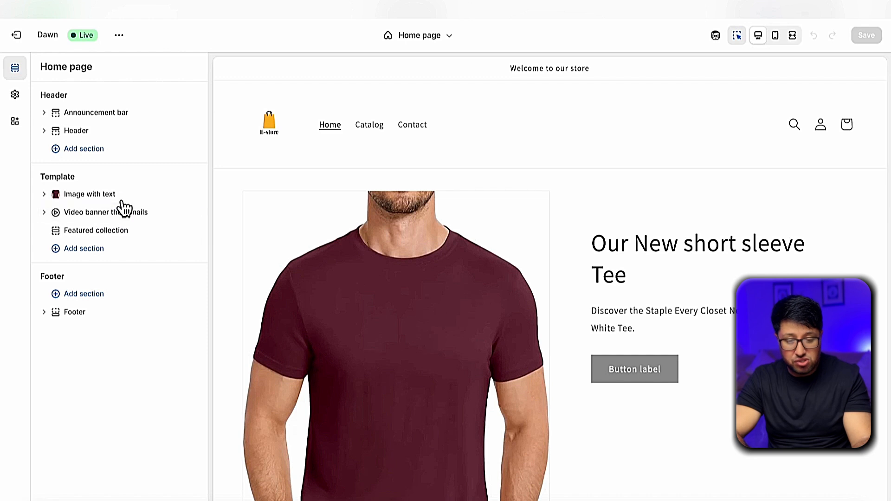
{"action": "mouse_move", "coordinate": [122, 204]}
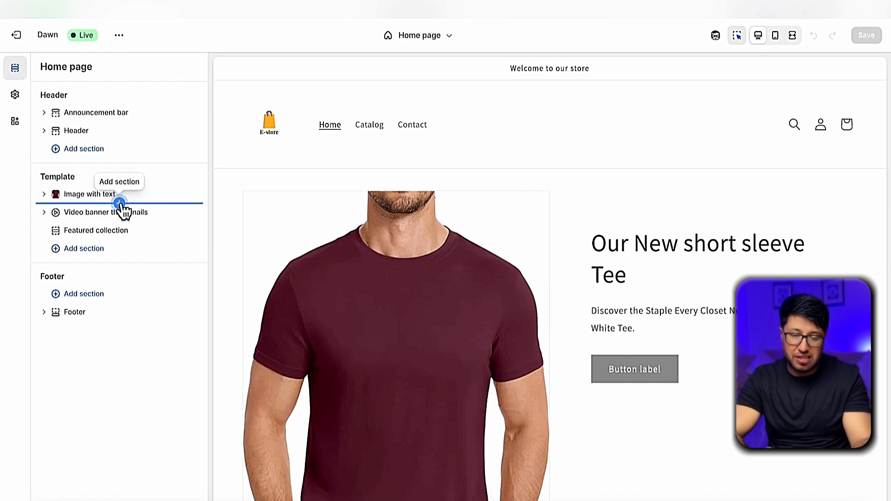
{"action": "left_click", "coordinate": [119, 203]}
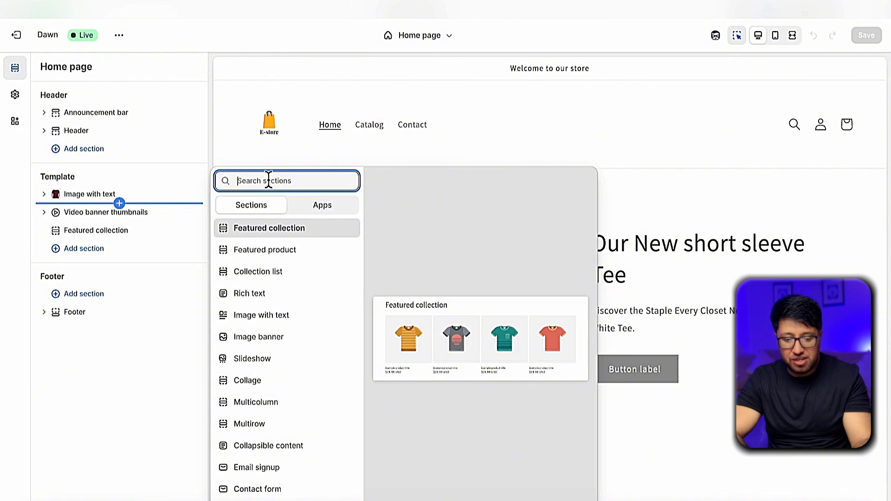
{"action": "type", "text": "video"}
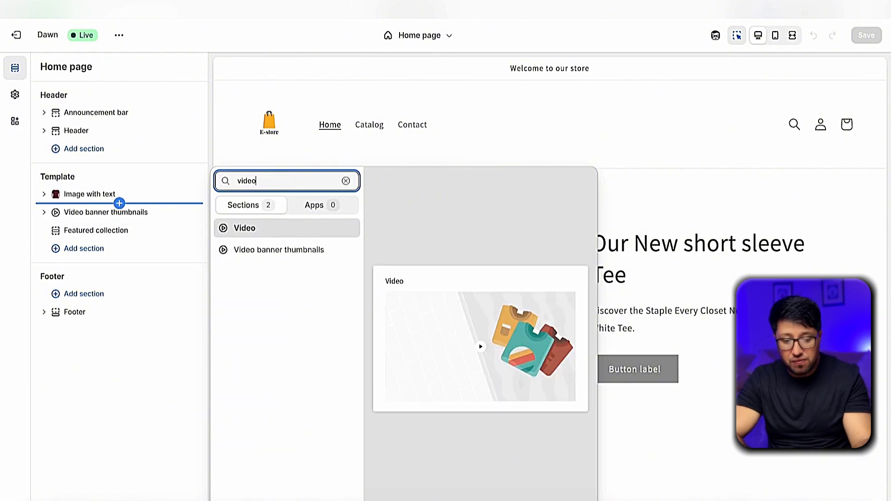
{"action": "left_click", "coordinate": [283, 251]}
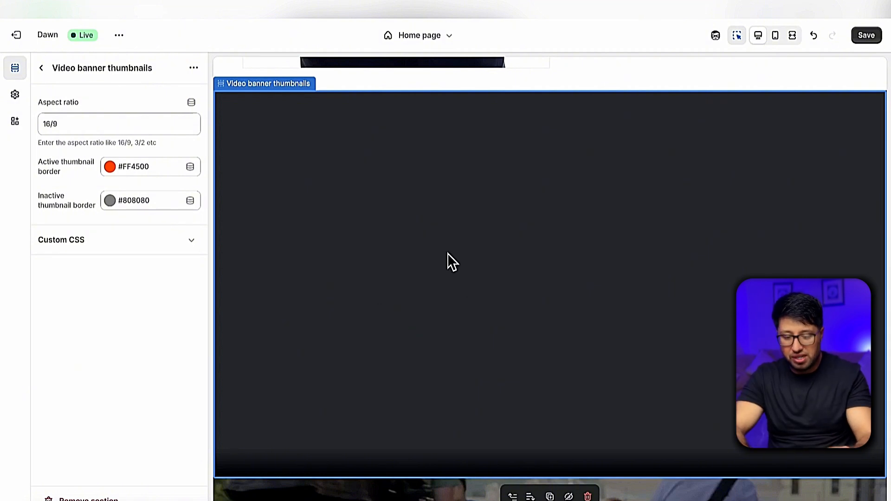
{"action": "left_click", "coordinate": [42, 69]}
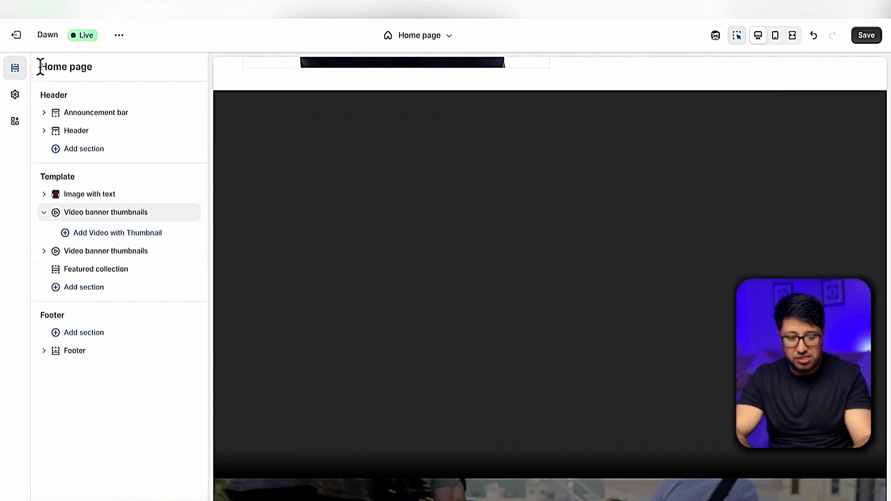
{"action": "left_click", "coordinate": [95, 237]}
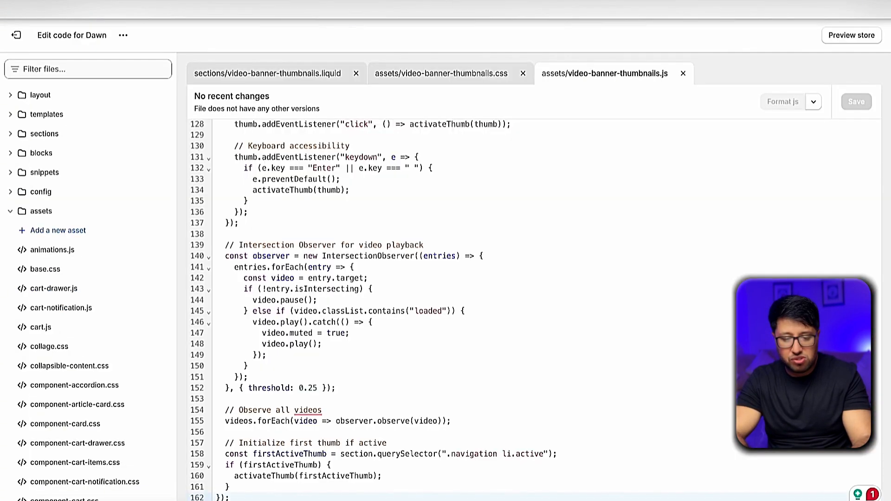
Leave the code editor for the store's Files page and look through the uploaded images and banner videos
{"action": "left_click", "coordinate": [16, 35]}
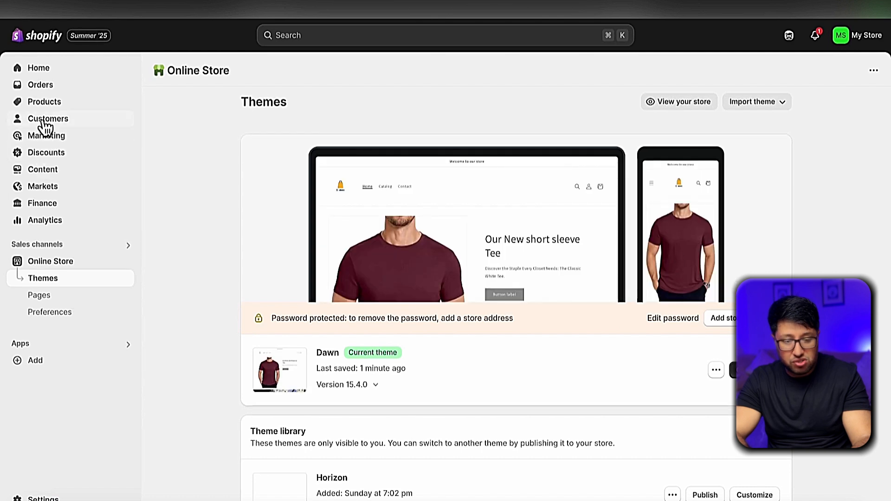
{"action": "left_click", "coordinate": [49, 170]}
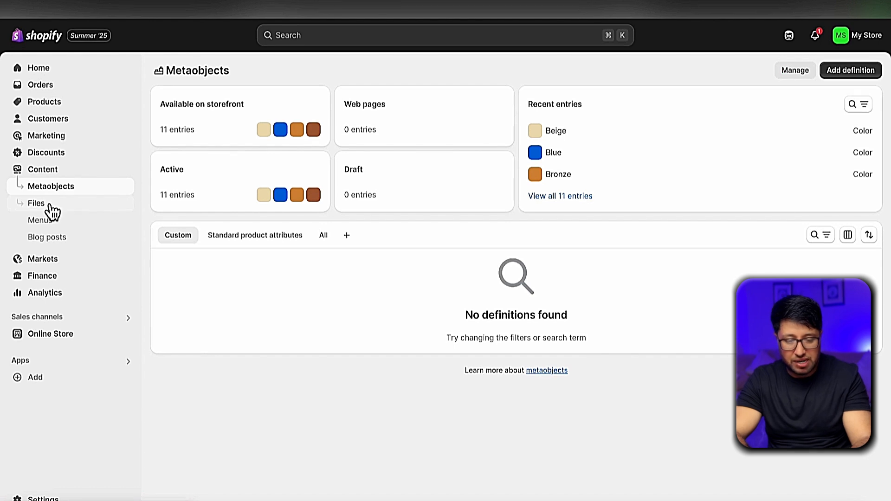
{"action": "left_click", "coordinate": [44, 207]}
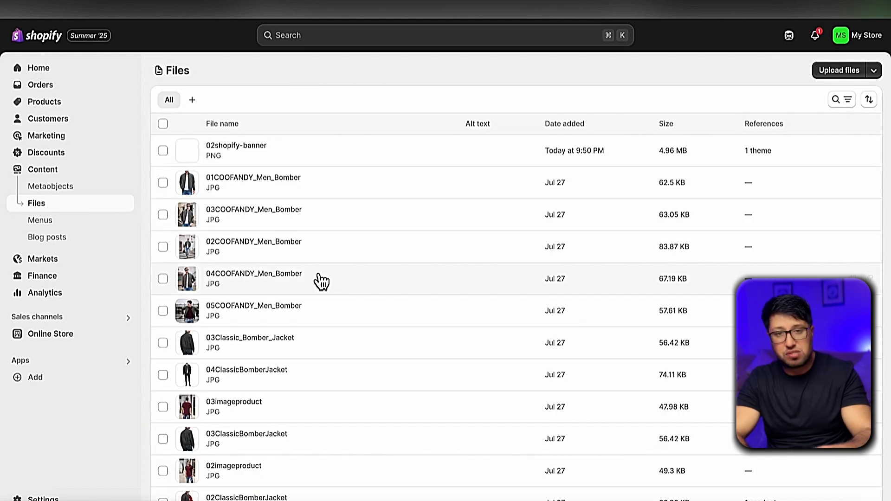
{"action": "scroll", "coordinate": [246, 404], "scroll_direction": "down", "scroll_amount": 6}
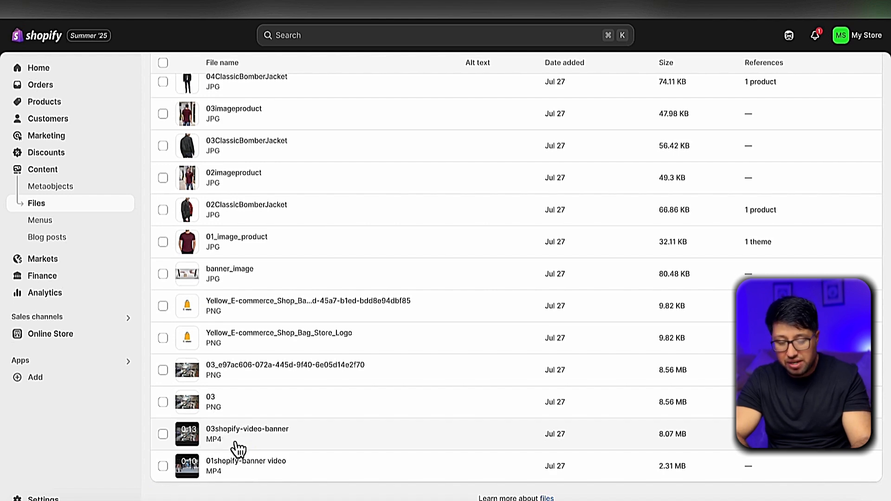
{"action": "scroll", "coordinate": [239, 368], "scroll_direction": "up", "scroll_amount": 6}
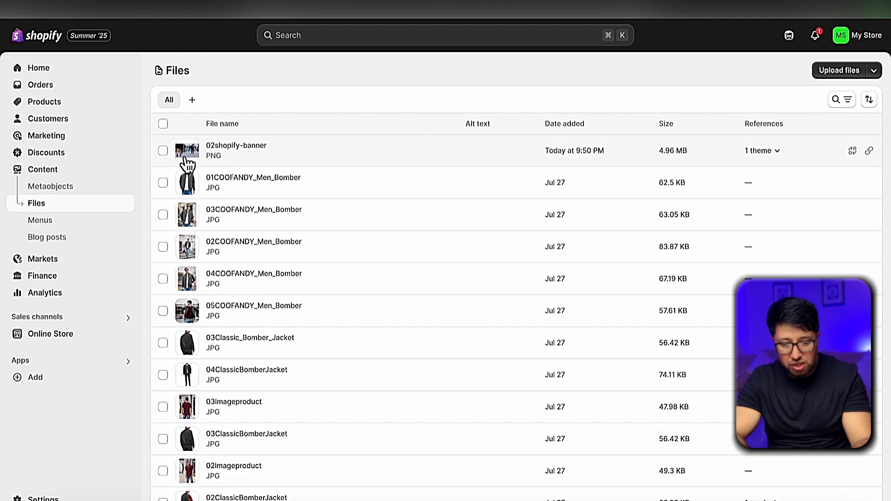
{"action": "scroll", "coordinate": [235, 243], "scroll_direction": "down", "scroll_amount": 8}
{"action": "scroll", "coordinate": [218, 241], "scroll_direction": "up", "scroll_amount": 8}
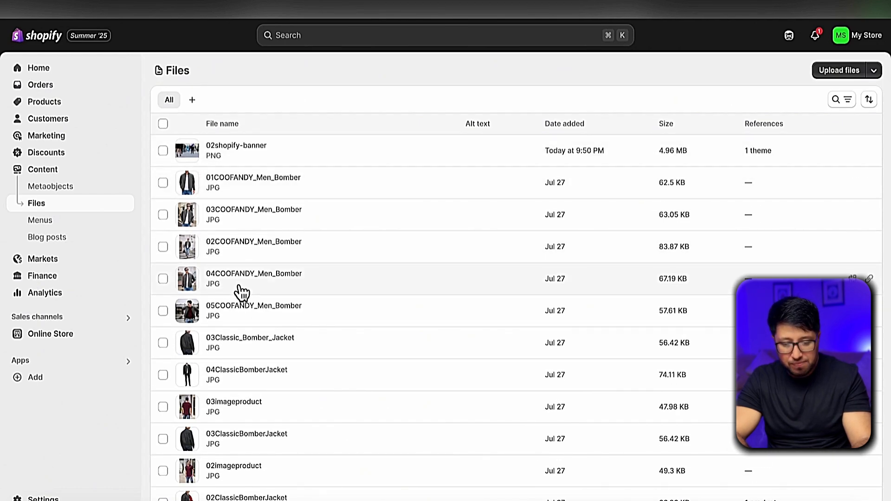
{"action": "left_click", "coordinate": [837, 74]}
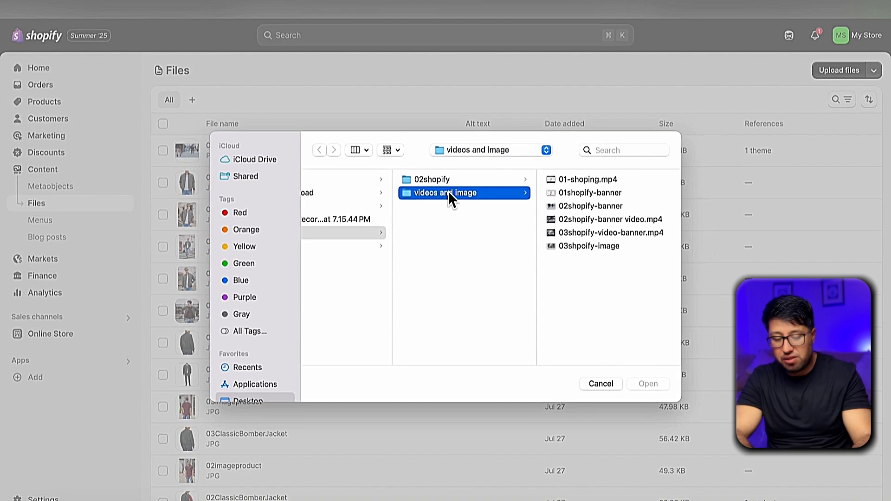
{"action": "scroll", "coordinate": [386, 245], "scroll_direction": "left", "scroll_amount": 2}
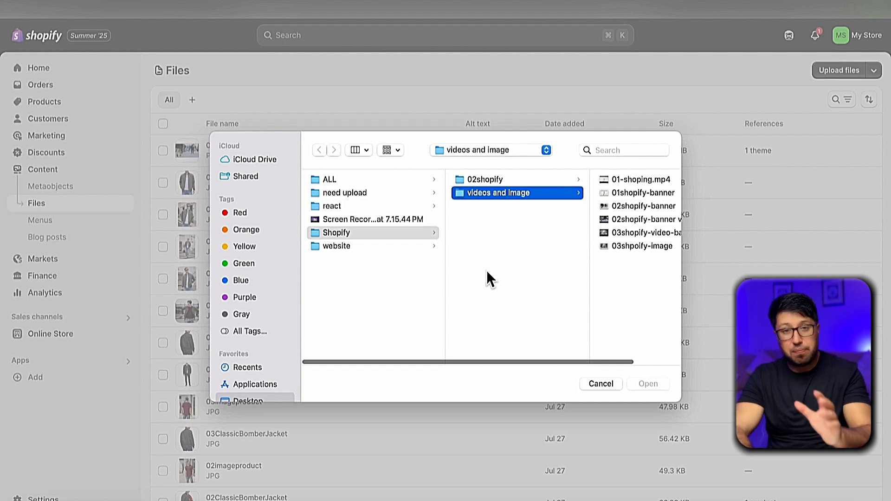
{"action": "left_click", "coordinate": [341, 246]}
{"action": "left_click", "coordinate": [352, 233]}
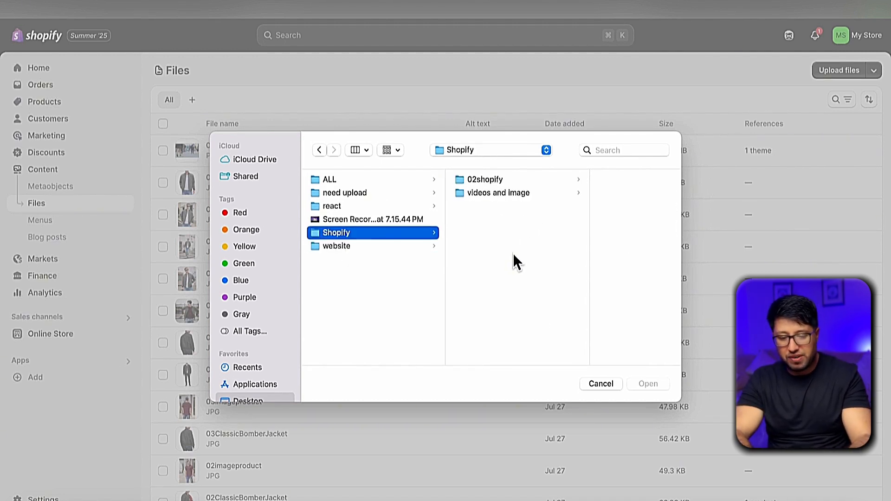
{"action": "left_click", "coordinate": [601, 383]}
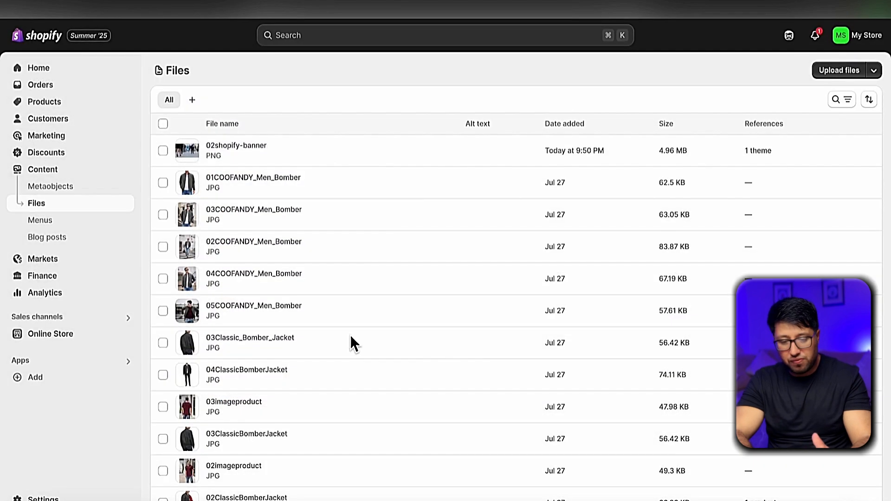
Copy the link of an uploaded MP4 banner video and open it in a new browser tab
{"action": "scroll", "coordinate": [359, 327], "scroll_direction": "down", "scroll_amount": 6}
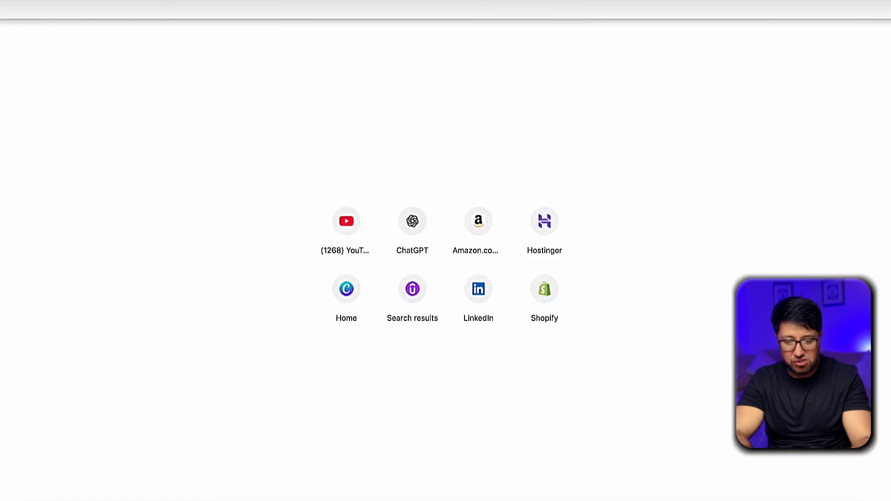
{"action": "key", "text": "ctrl+v"}
{"action": "key", "text": "Return"}
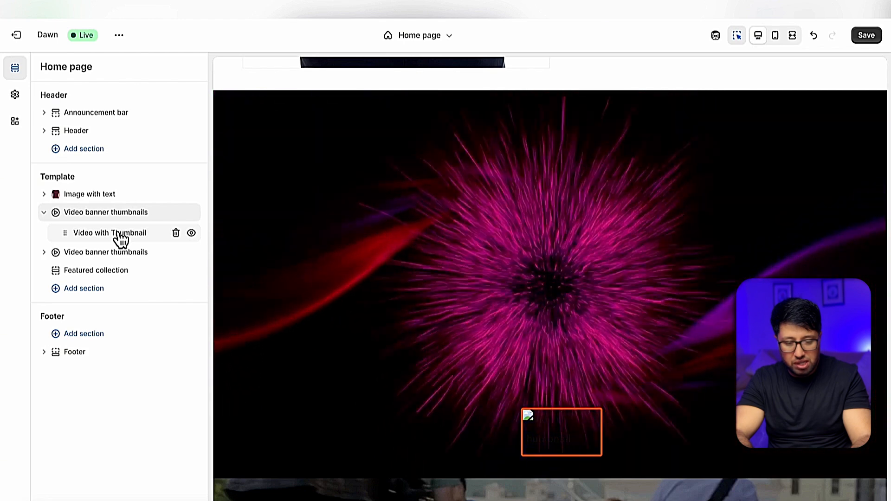
In the theme customizer, replace the Video with Thumbnail block's video URL with the copied Shopify video link
{"action": "left_click", "coordinate": [120, 234]}
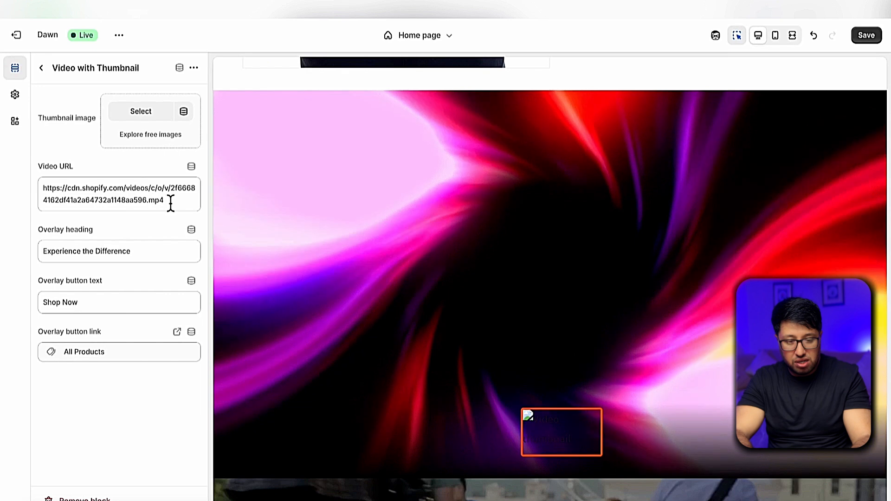
{"action": "left_click_drag", "start_coordinate": [170, 202], "coordinate": [31, 188]}
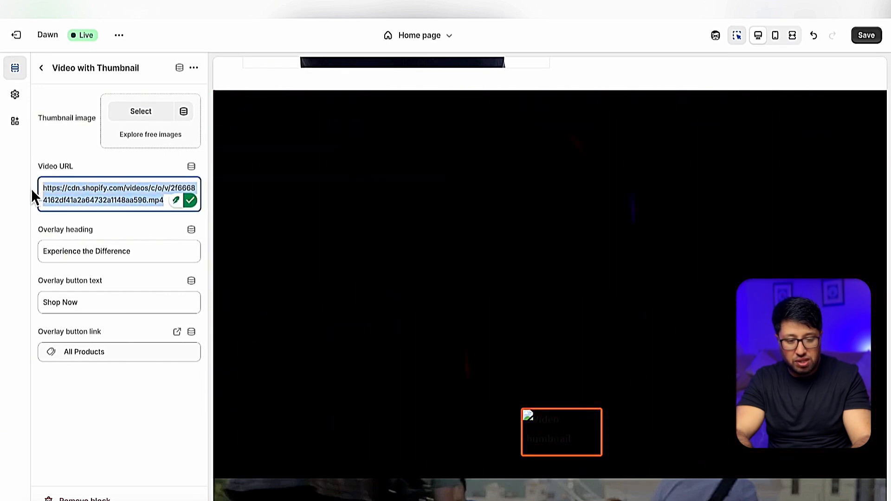
{"action": "key", "text": "BackSpace"}
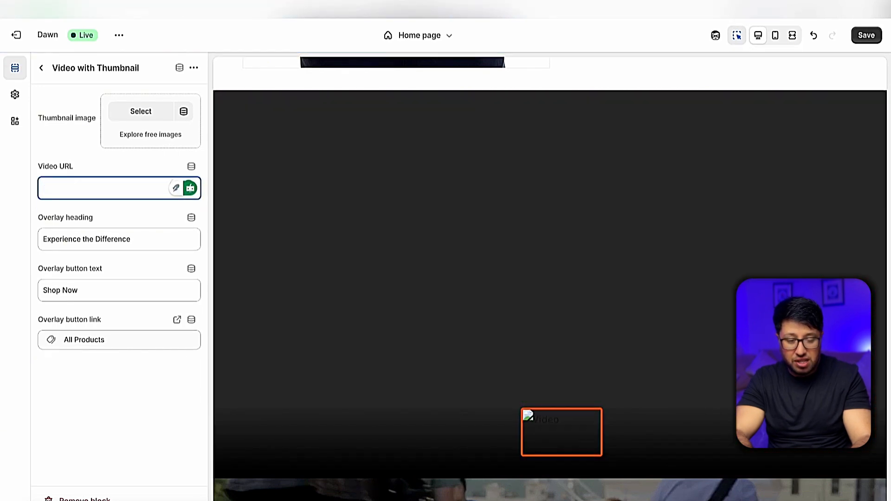
{"action": "right_click", "coordinate": [59, 186]}
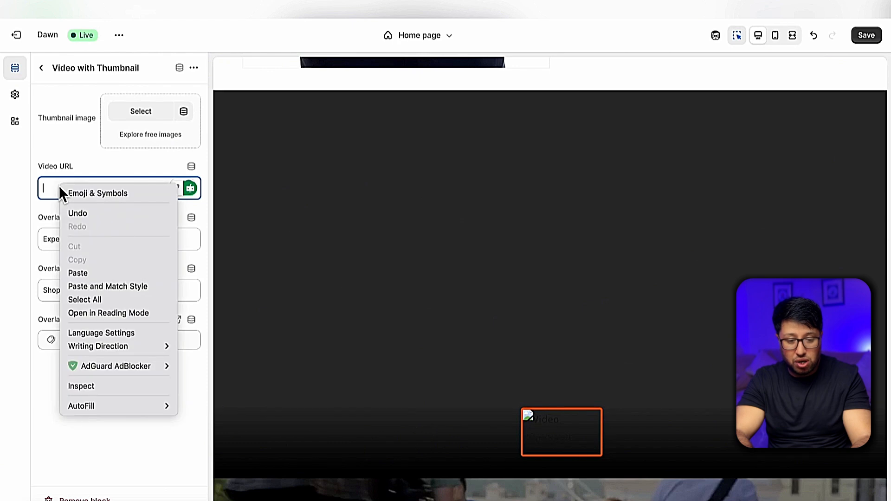
{"action": "left_click", "coordinate": [77, 274]}
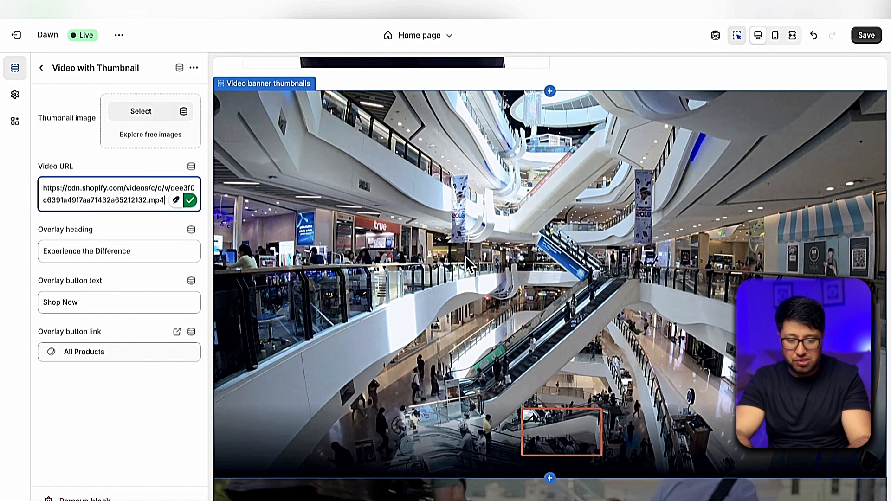
Set the thumbnail image to the PNG whose name starts with 03_e97ac606 and duplicate the Video with Thumbnail block
{"action": "left_click", "coordinate": [159, 117]}
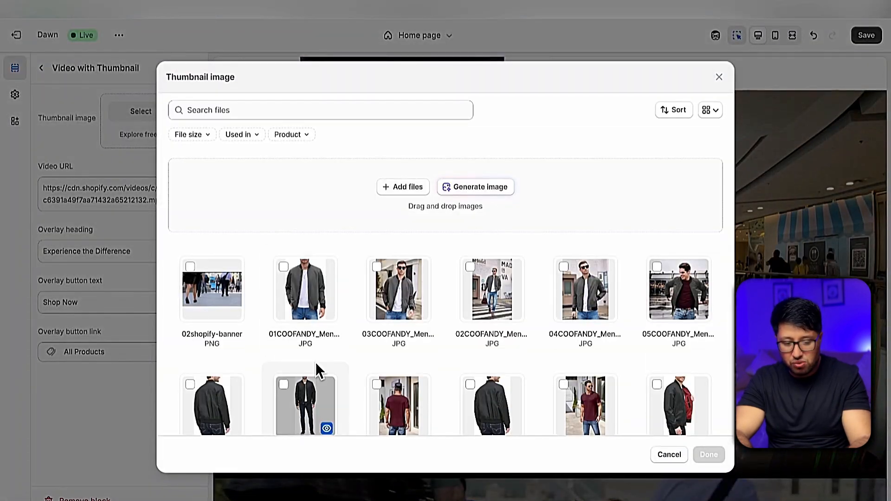
{"action": "scroll", "coordinate": [316, 362], "scroll_direction": "down", "scroll_amount": 4}
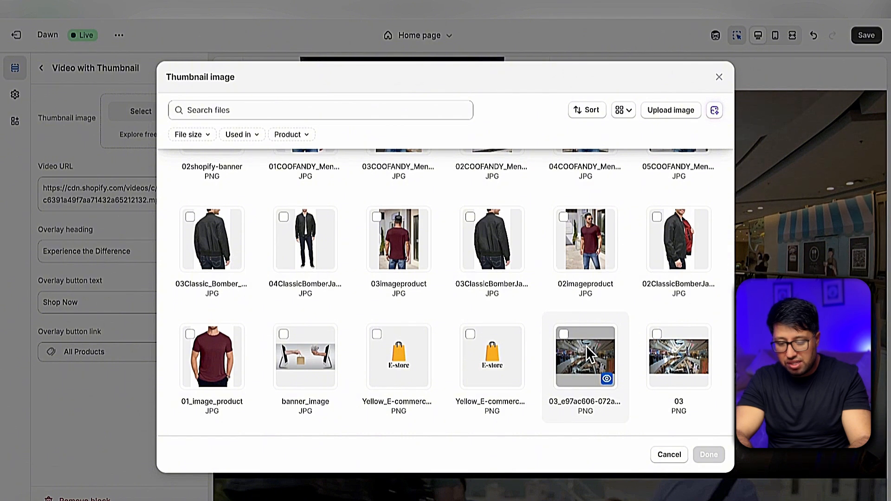
{"action": "left_click", "coordinate": [567, 347]}
{"action": "left_click", "coordinate": [708, 455]}
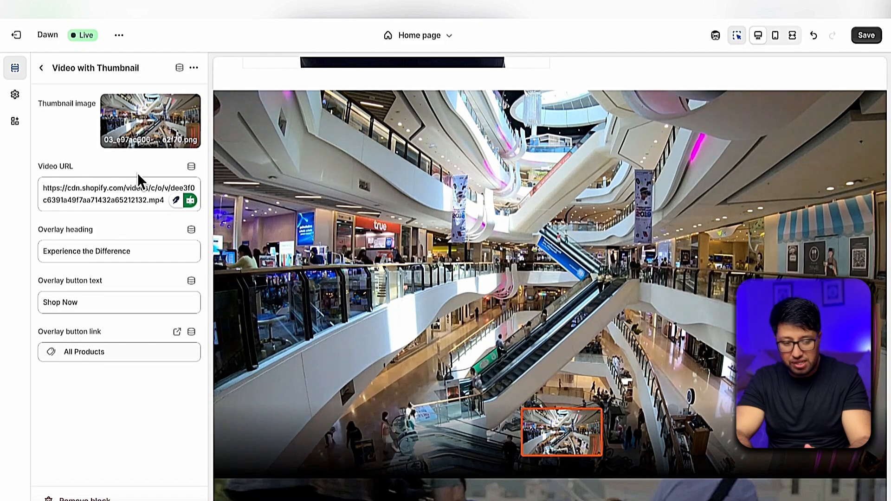
{"action": "left_click", "coordinate": [194, 68]}
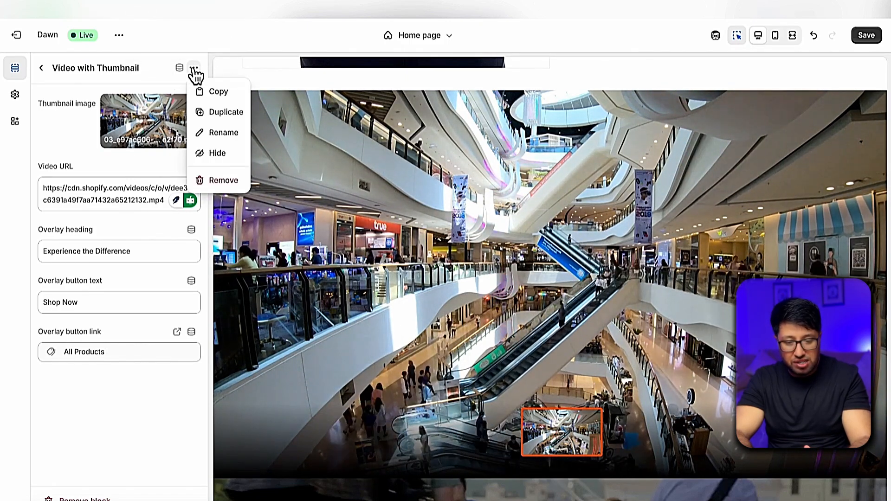
{"action": "left_click", "coordinate": [226, 116]}
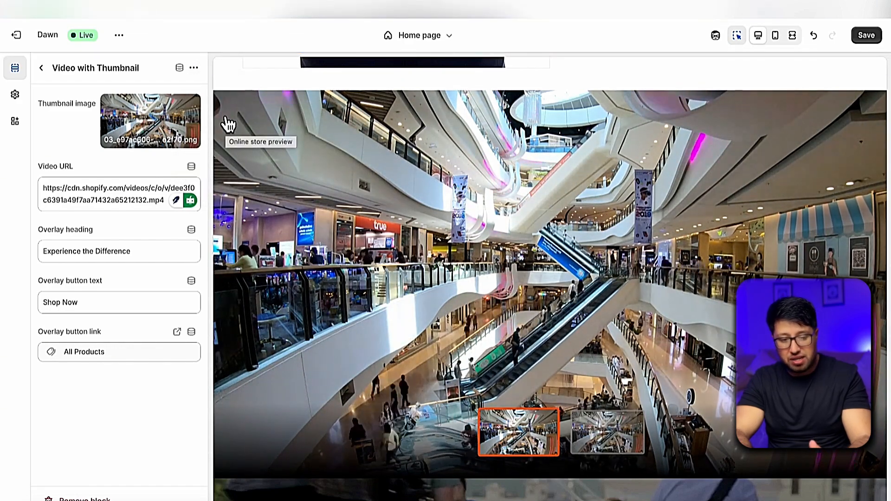
Replace the first Video with Thumbnail block's video URL with the link copied from the 01shopify-banner video file on the Files page
{"action": "left_click", "coordinate": [45, 68]}
{"action": "left_click", "coordinate": [105, 233]}
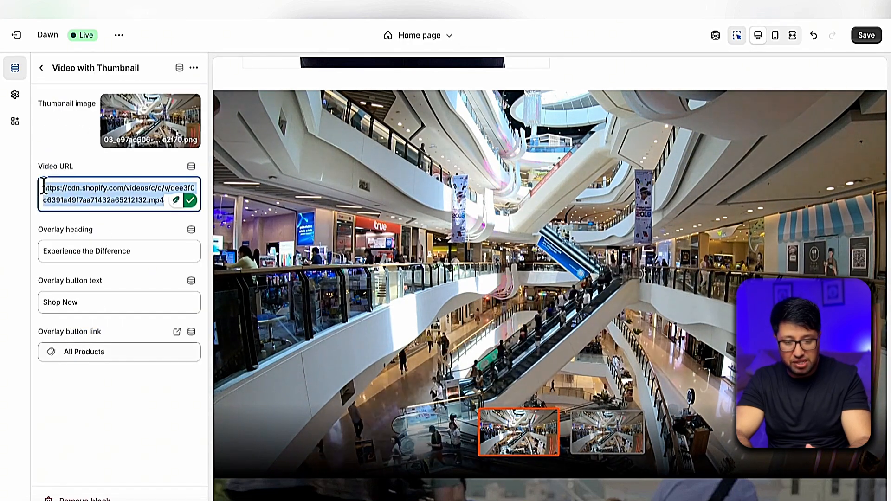
{"action": "key", "text": "BackSpace"}
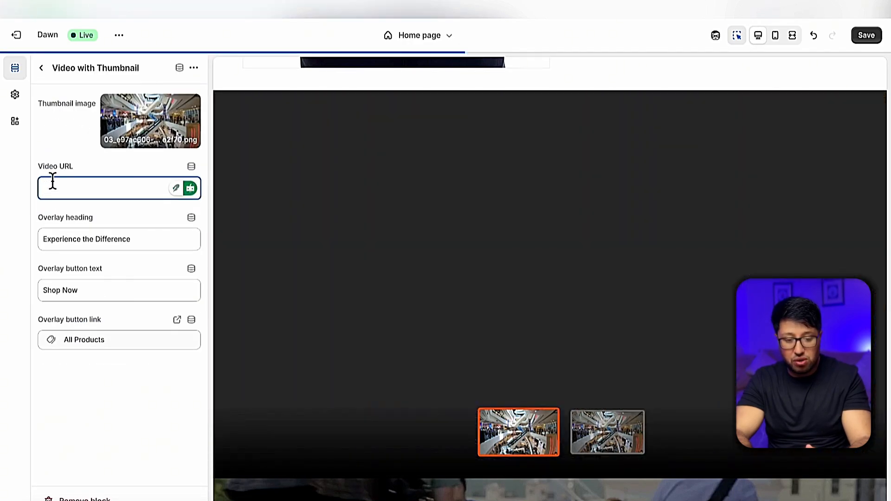
{"action": "key", "text": "ctrl+Tab"}
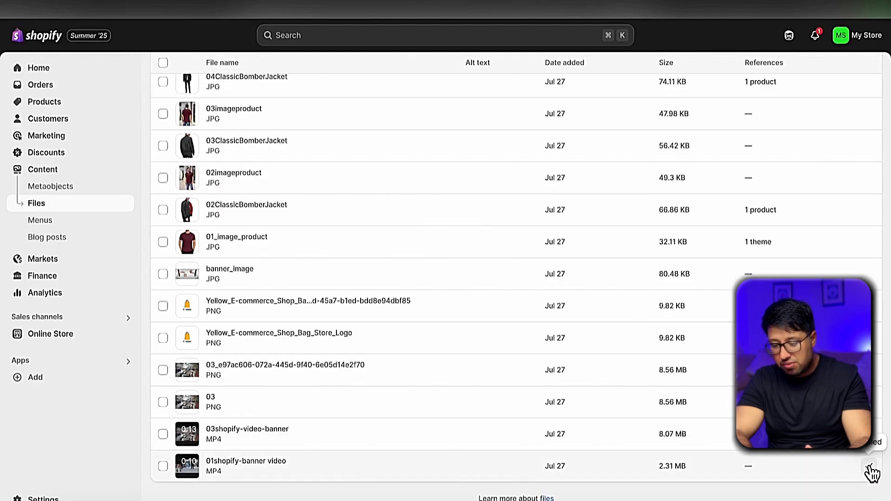
{"action": "key", "text": "ctrl+shift+Tab"}
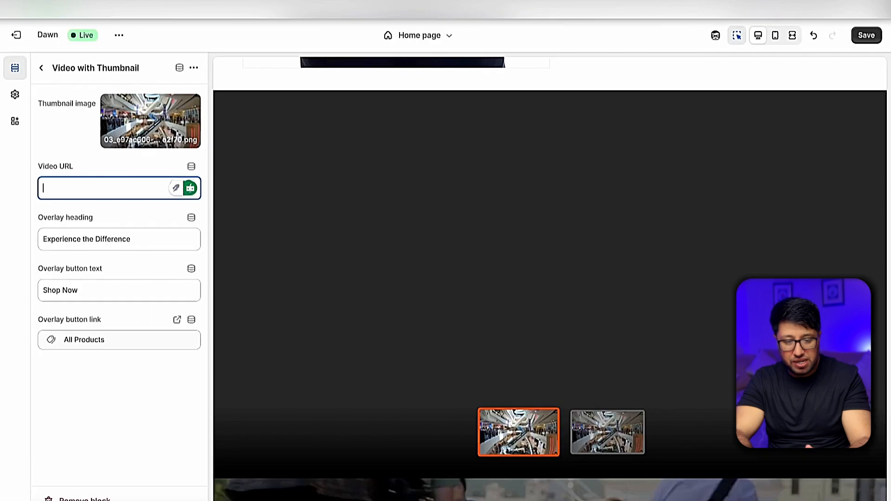
{"action": "right_click", "coordinate": [88, 190]}
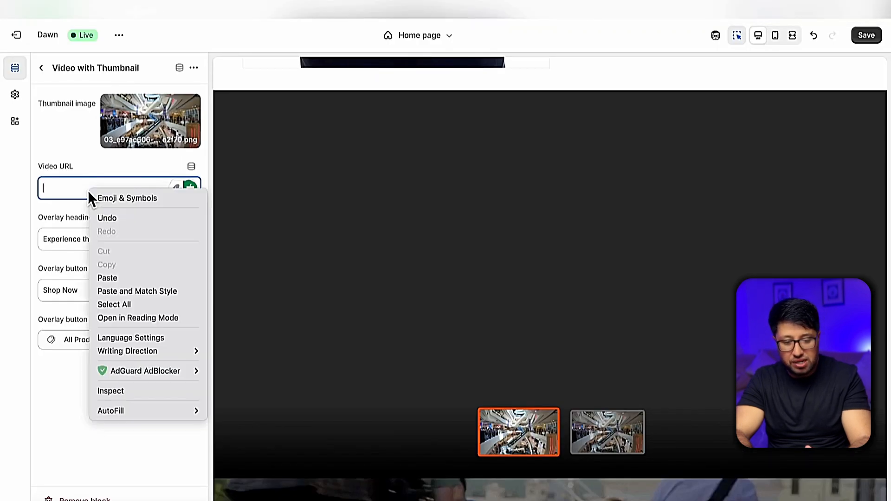
{"action": "left_click", "coordinate": [107, 278]}
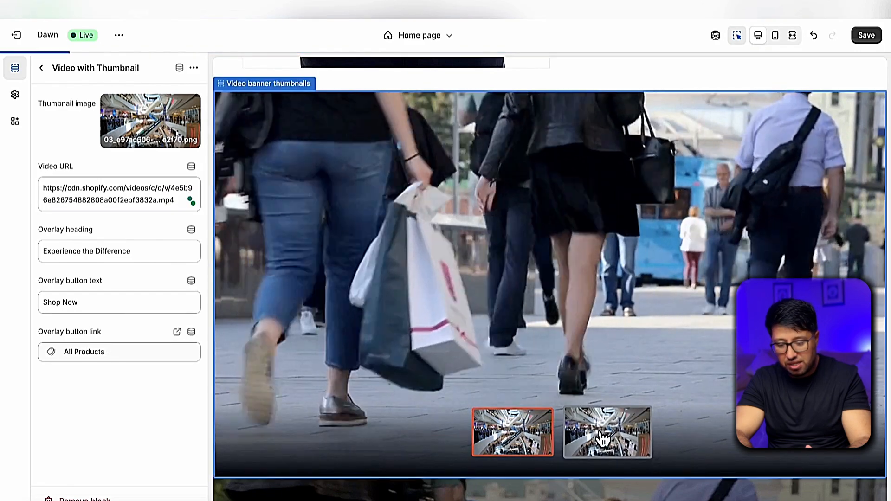
Set the first Video with Thumbnail block's thumbnail image to 02shopify-banner.png from the library
{"action": "left_click", "coordinate": [596, 434]}
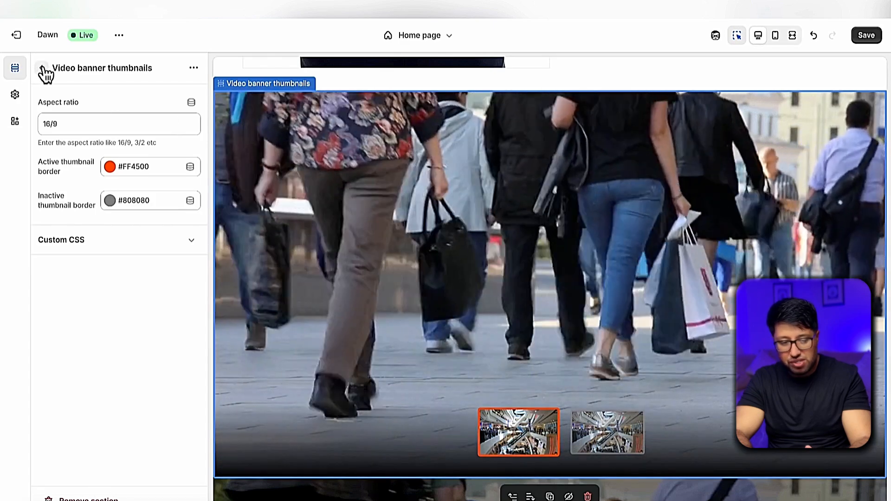
{"action": "left_click", "coordinate": [43, 70]}
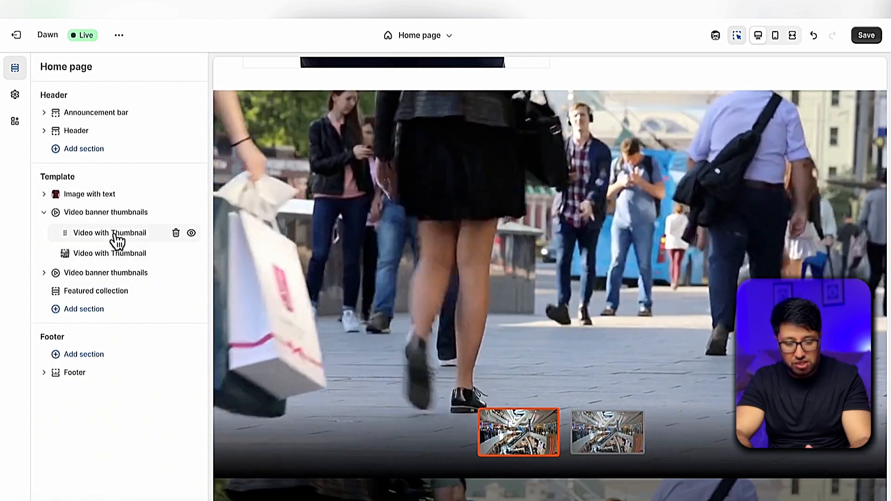
{"action": "left_click", "coordinate": [116, 235]}
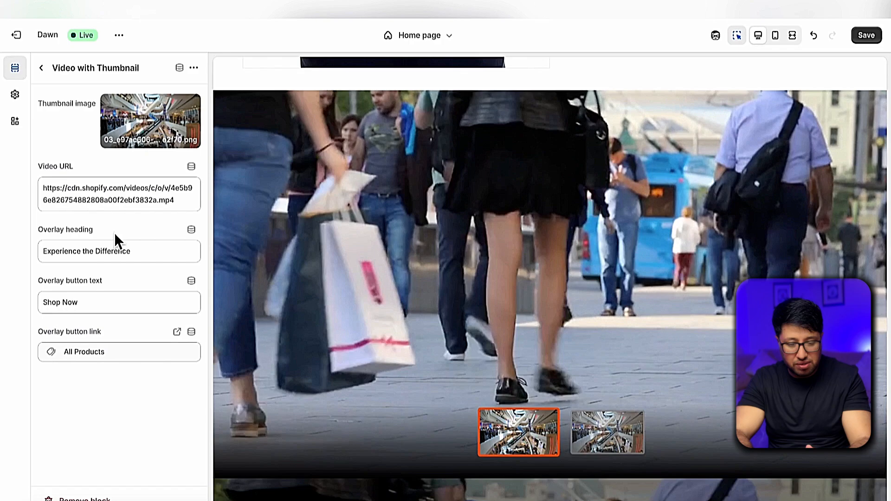
{"action": "left_click", "coordinate": [152, 122]}
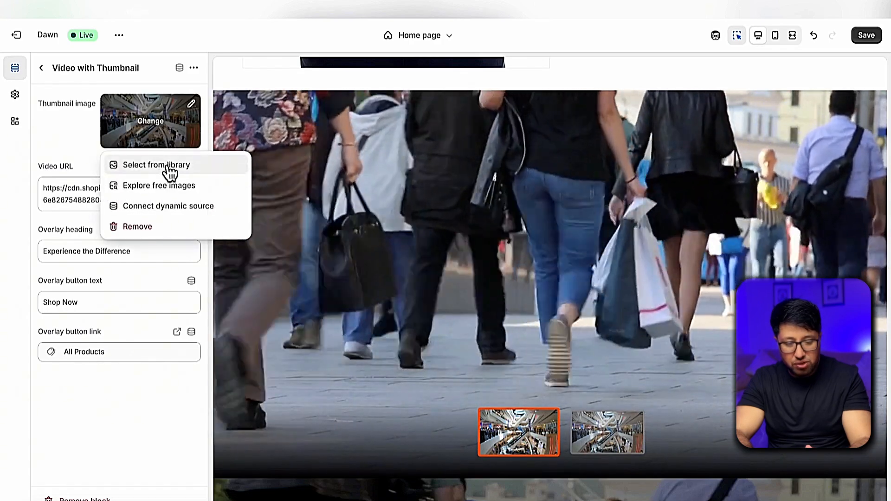
{"action": "left_click", "coordinate": [168, 165]}
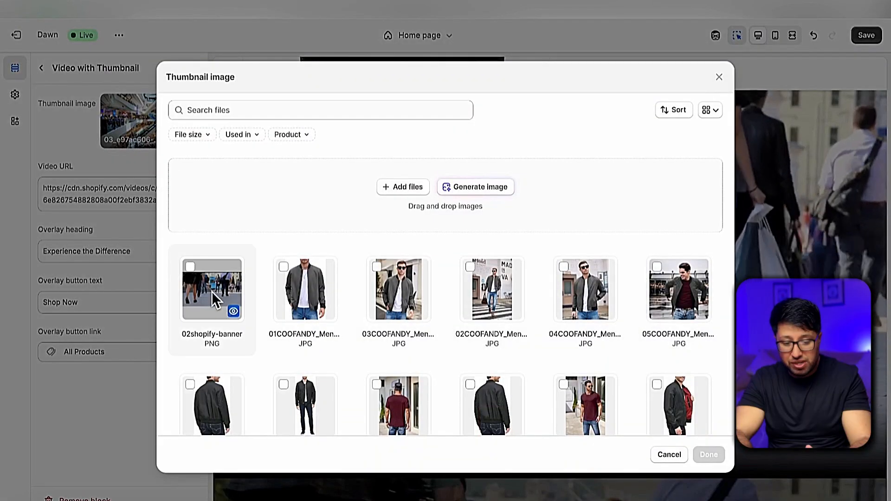
{"action": "left_click", "coordinate": [705, 457]}
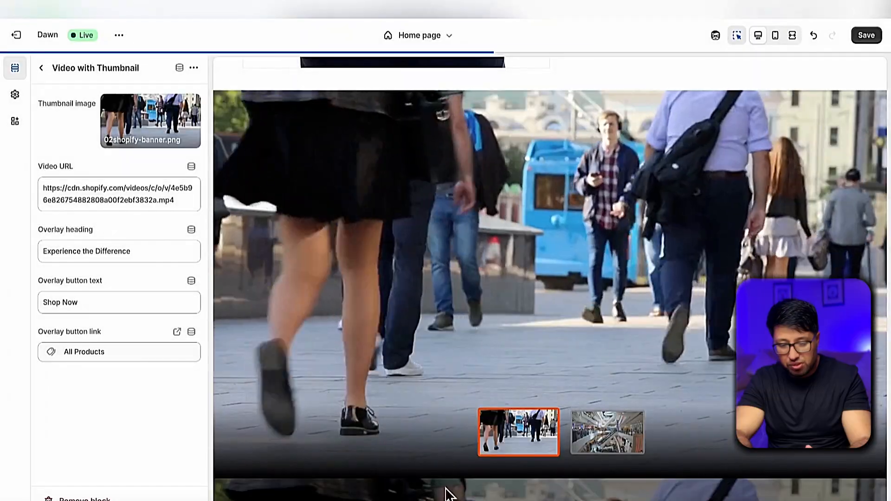
Review the first block's overlay heading and button text, and set its overlay button link to All collections
{"action": "left_click", "coordinate": [599, 428]}
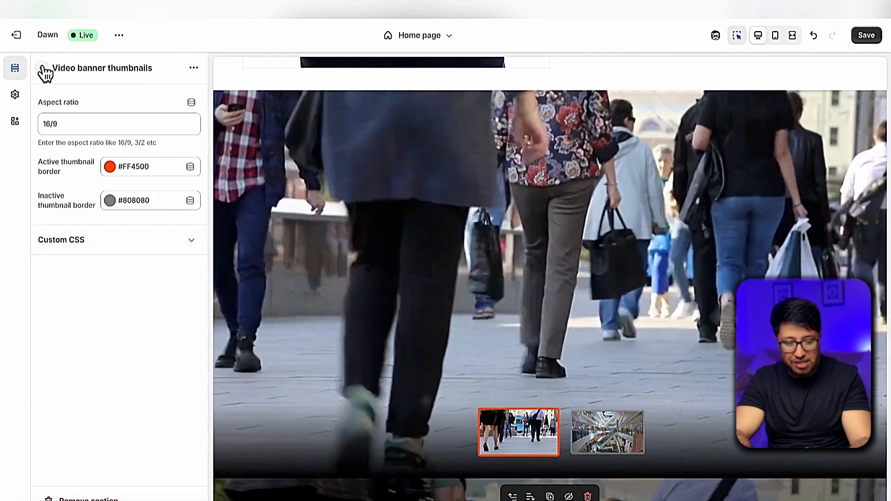
{"action": "left_click", "coordinate": [43, 69]}
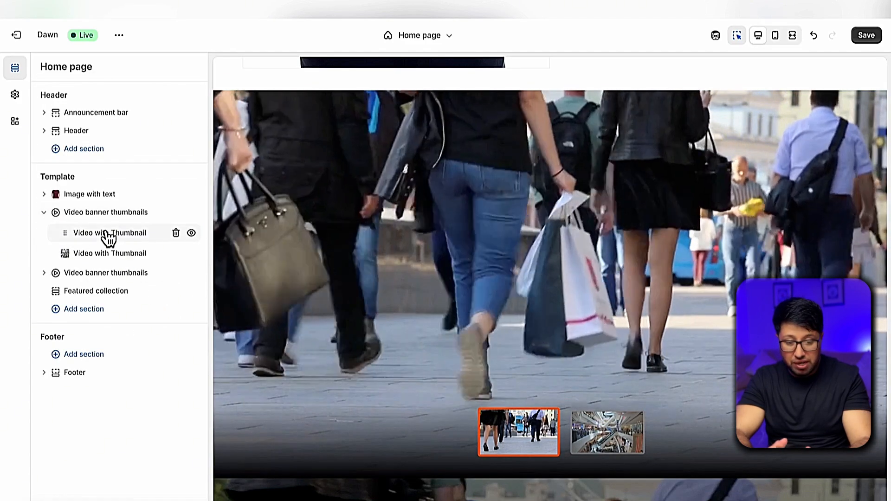
{"action": "left_click", "coordinate": [107, 234]}
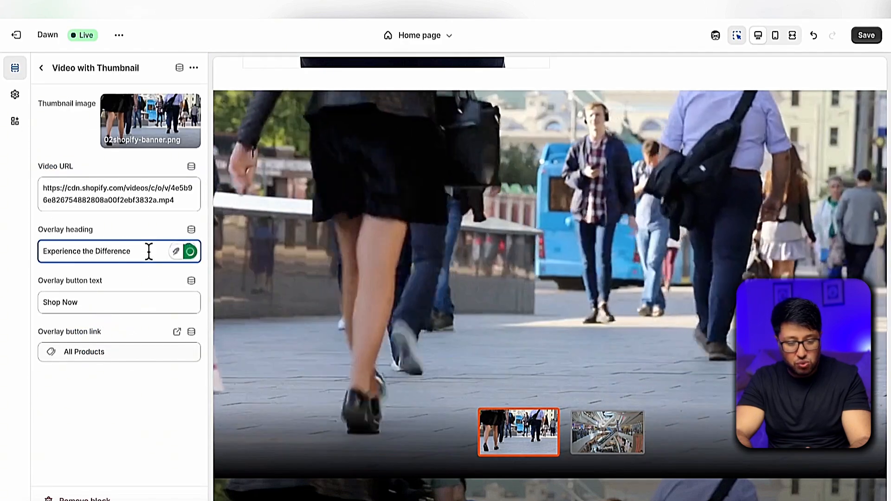
{"action": "left_click_drag", "start_coordinate": [147, 253], "coordinate": [29, 242]}
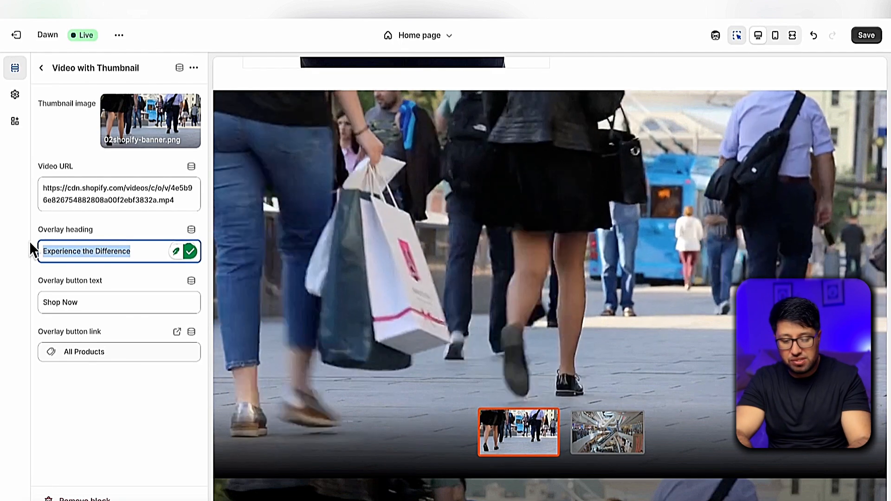
{"action": "left_click_drag", "start_coordinate": [84, 297], "coordinate": [22, 293]}
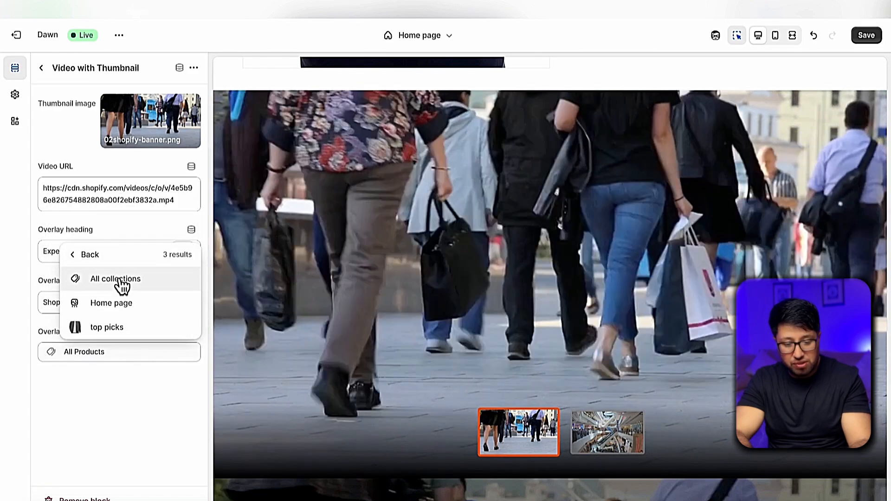
{"action": "left_click", "coordinate": [122, 279]}
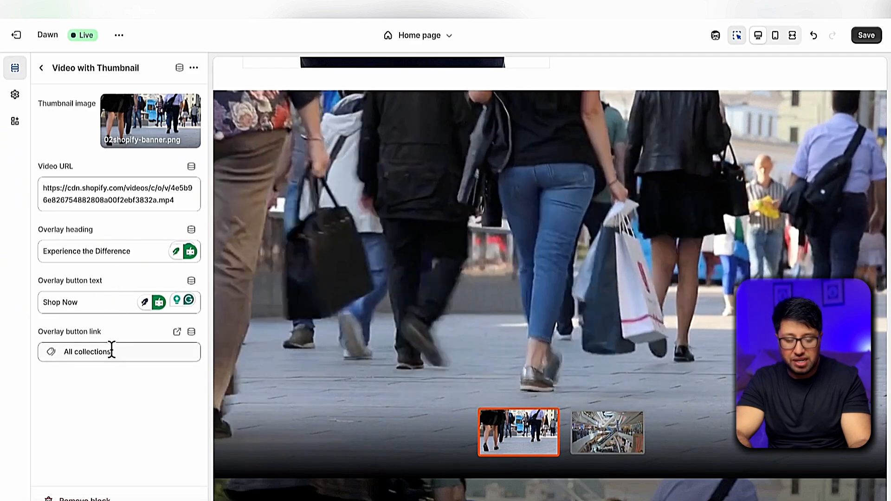
Set the second Video with Thumbnail block's overlay button link to All products and save the home page
{"action": "left_click", "coordinate": [42, 68]}
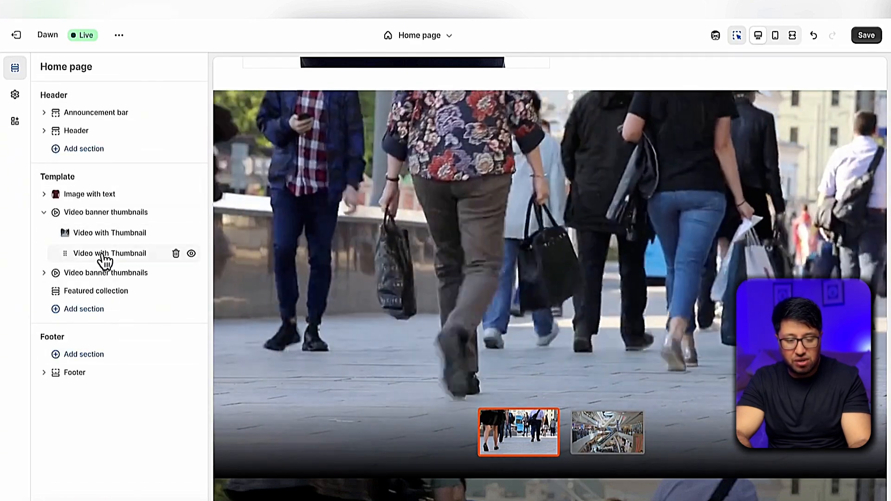
{"action": "left_click", "coordinate": [103, 255]}
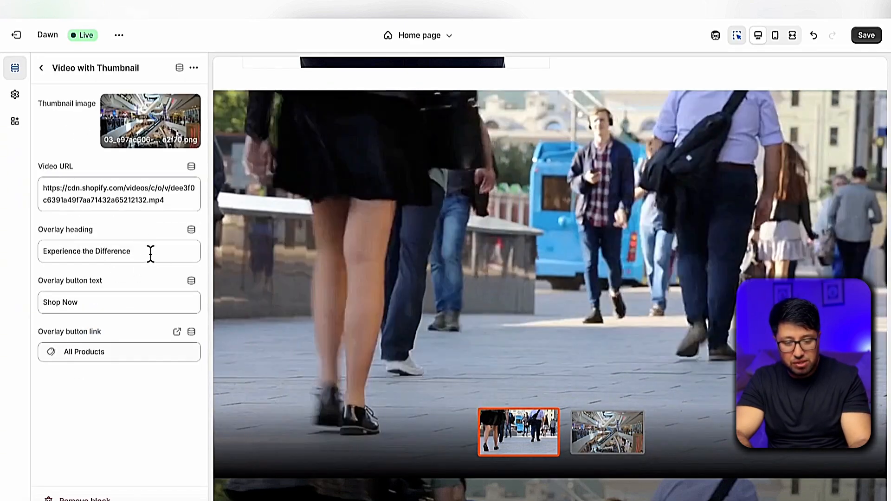
{"action": "left_click_drag", "start_coordinate": [149, 254], "coordinate": [39, 243]}
{"action": "triple_click", "coordinate": [93, 301]}
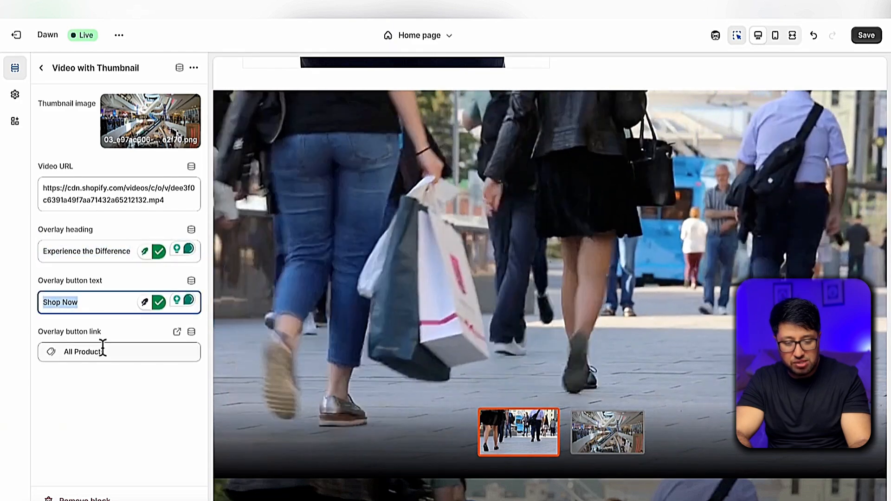
{"action": "left_click", "coordinate": [116, 352]}
{"action": "left_click", "coordinate": [110, 231]}
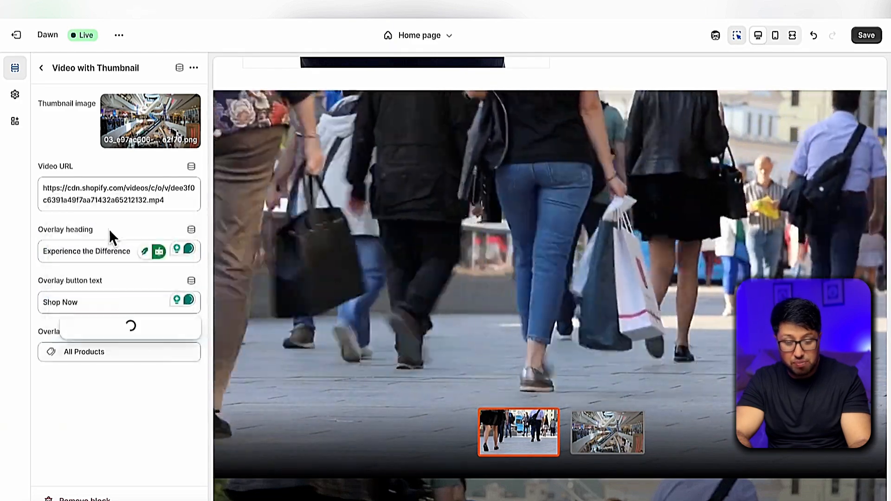
{"action": "left_click", "coordinate": [124, 306]}
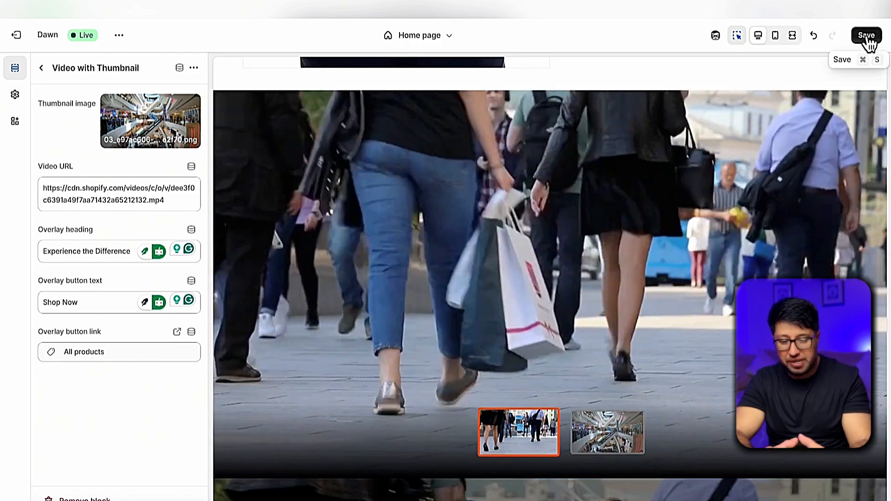
{"action": "left_click", "coordinate": [867, 37]}
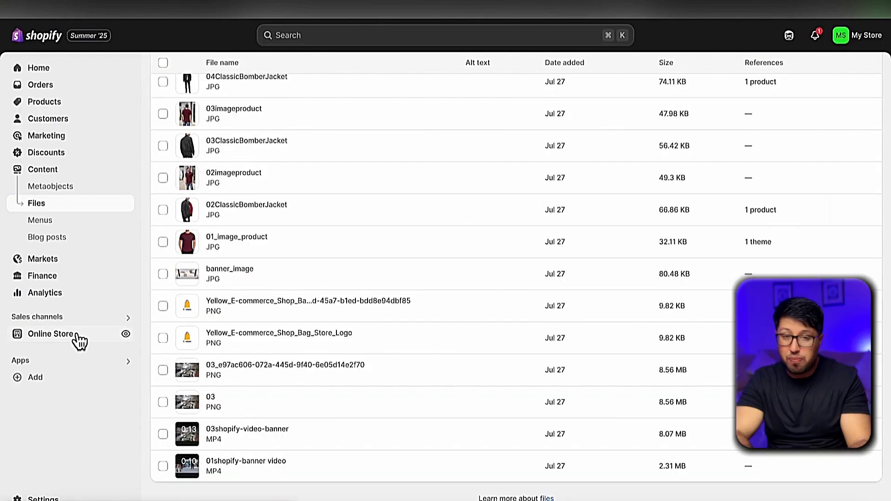
View the live online store from the admin and switch the banner between its two video thumbnails
{"action": "left_click", "coordinate": [126, 334]}
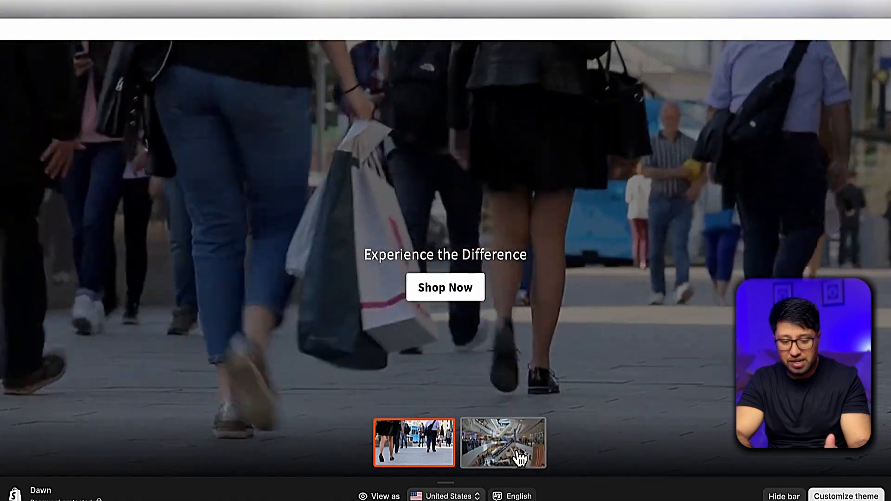
{"action": "left_click", "coordinate": [516, 452]}
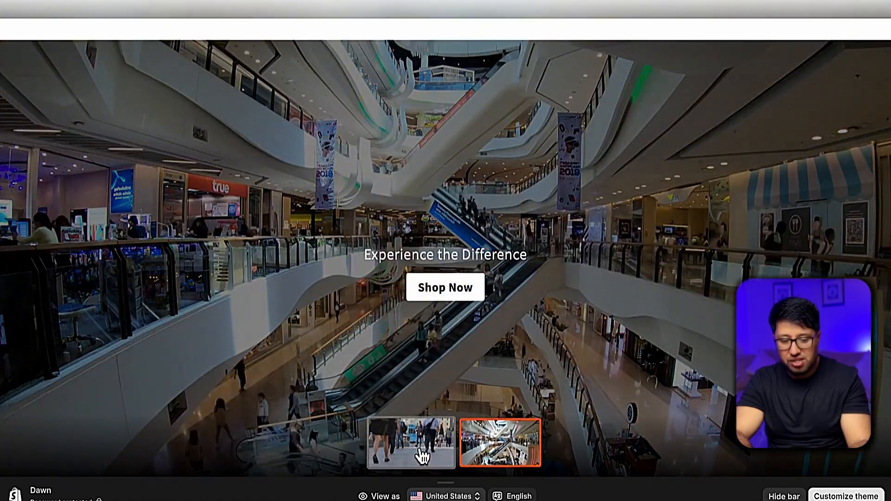
{"action": "left_click", "coordinate": [420, 452]}
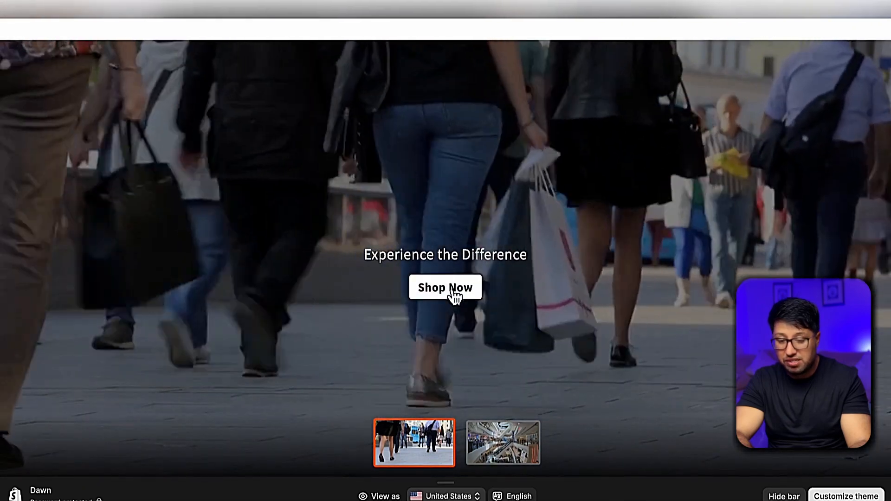
Test the Shop Now button on the street video, return to the home page, and test it on the mall video
{"action": "left_click", "coordinate": [455, 295]}
{"action": "scroll", "coordinate": [422, 320], "scroll_direction": "down", "scroll_amount": 2}
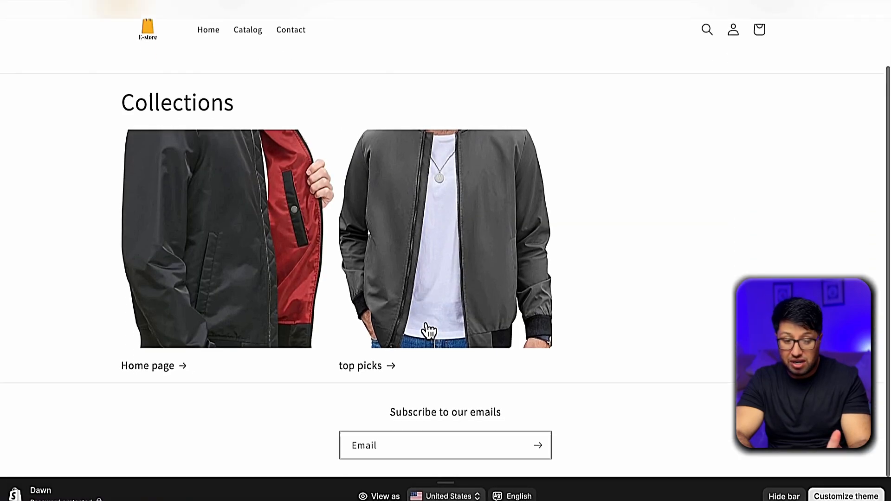
{"action": "scroll", "coordinate": [427, 330], "scroll_direction": "up", "scroll_amount": 2}
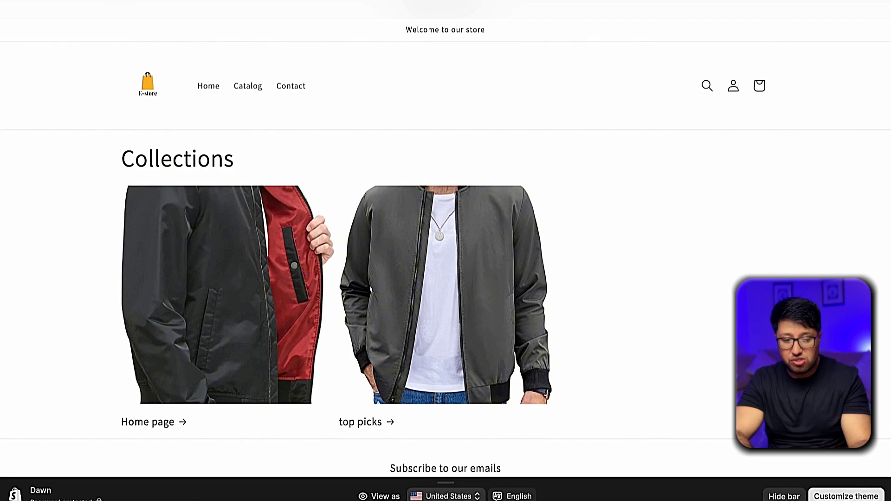
{"action": "key", "text": "alt+Left"}
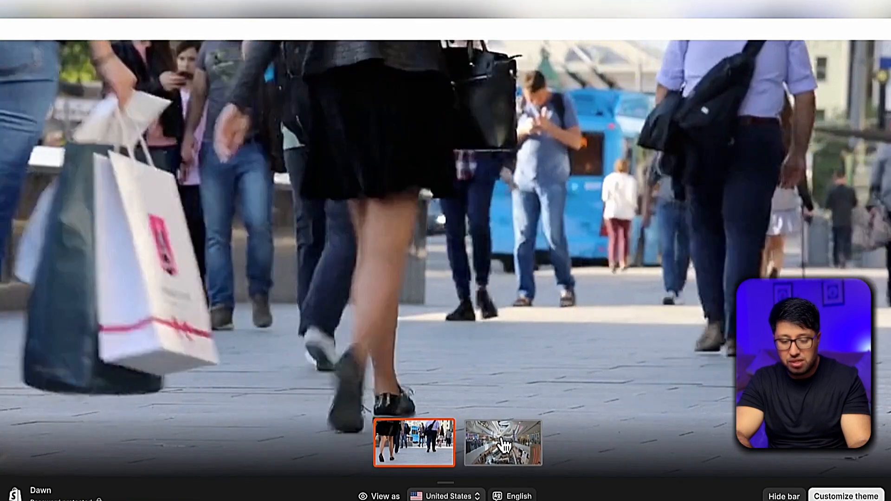
{"action": "left_click", "coordinate": [502, 444]}
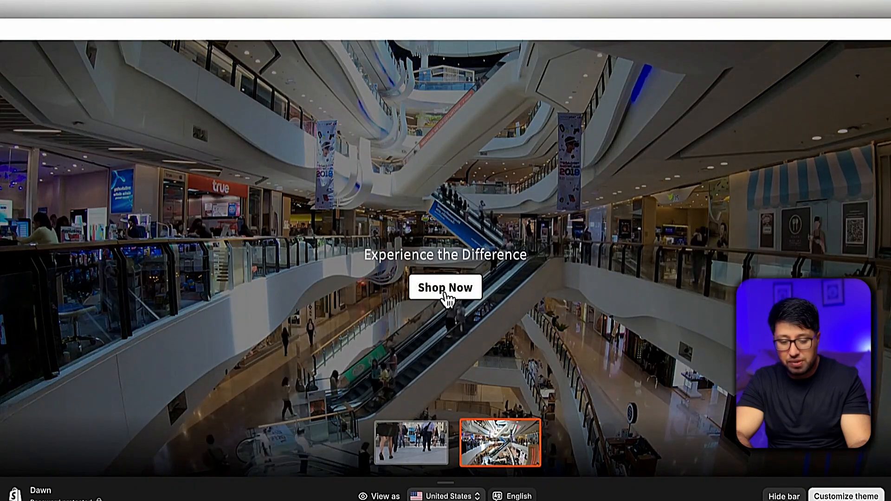
{"action": "left_click", "coordinate": [445, 297]}
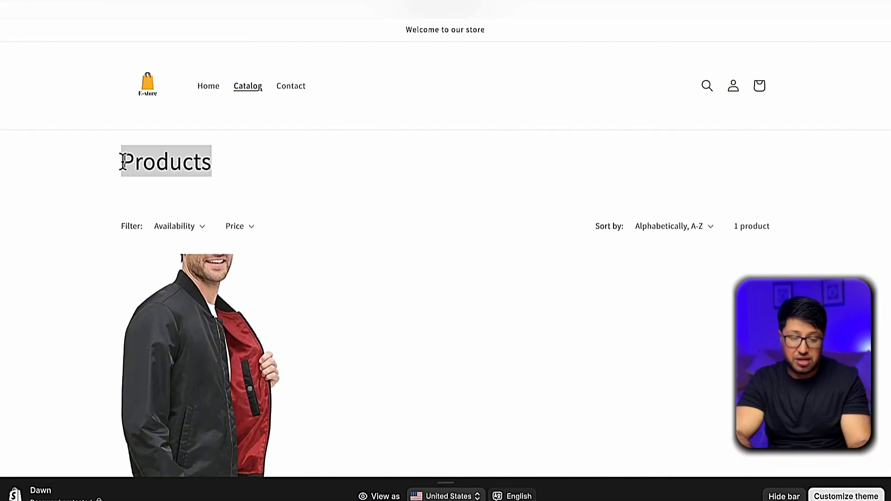